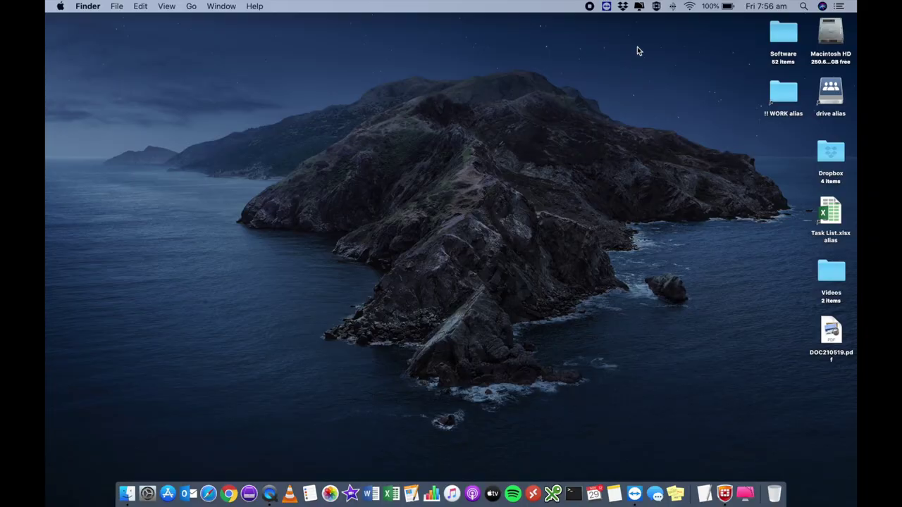
Launch the CleanMyMac X main window from the menu-bar panel and position it on screen.
{"action": "left_click", "coordinate": [640, 7]}
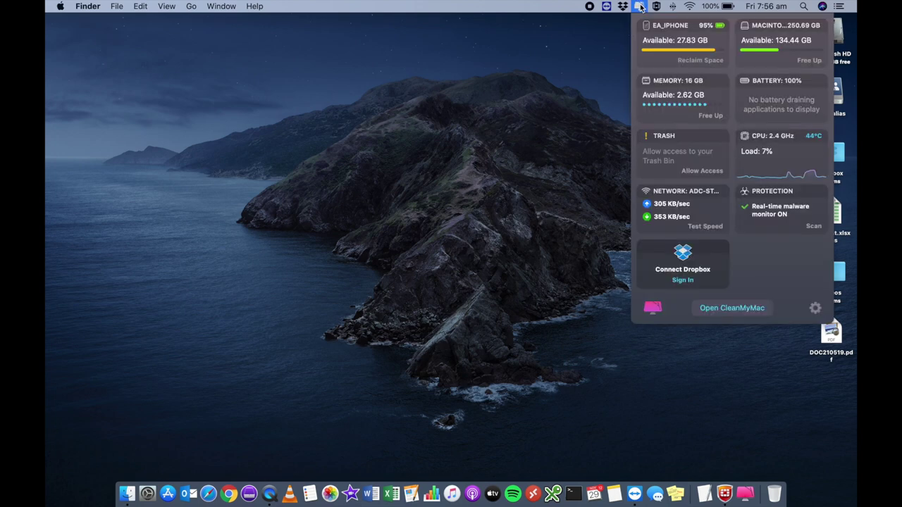
{"action": "left_click", "coordinate": [729, 308]}
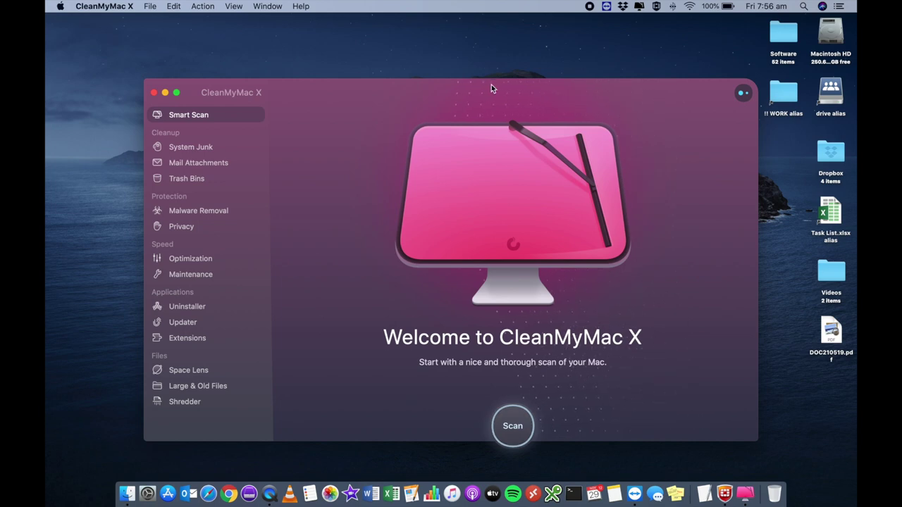
{"action": "left_click_drag", "start_coordinate": [491, 84], "coordinate": [479, 66]}
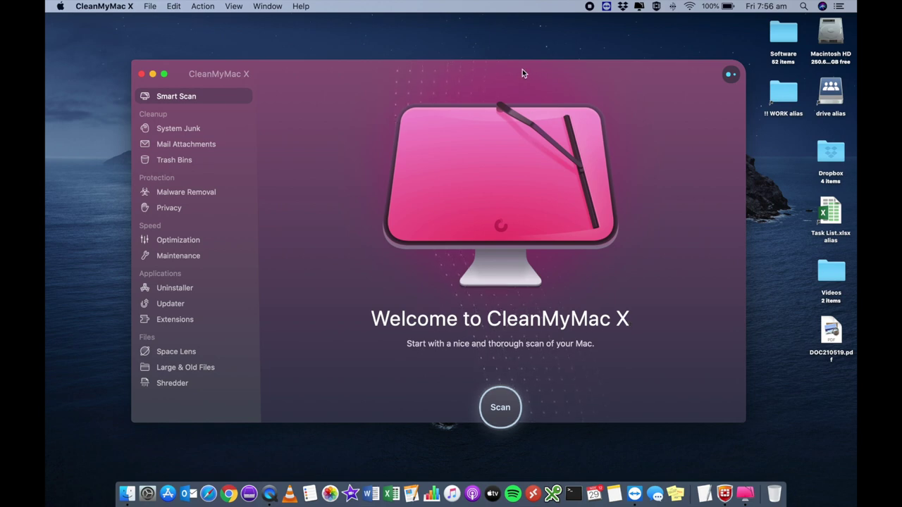
{"action": "left_click_drag", "start_coordinate": [522, 70], "coordinate": [515, 67]}
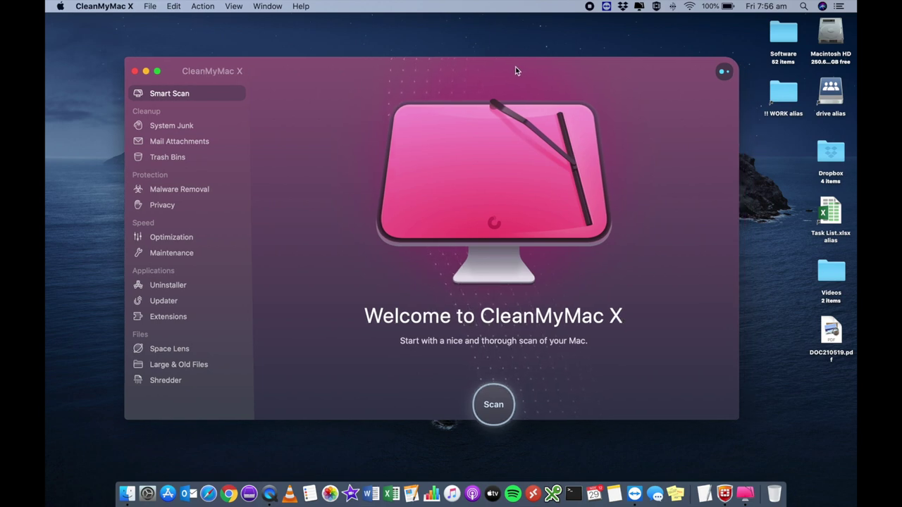
{"action": "left_click", "coordinate": [640, 6]}
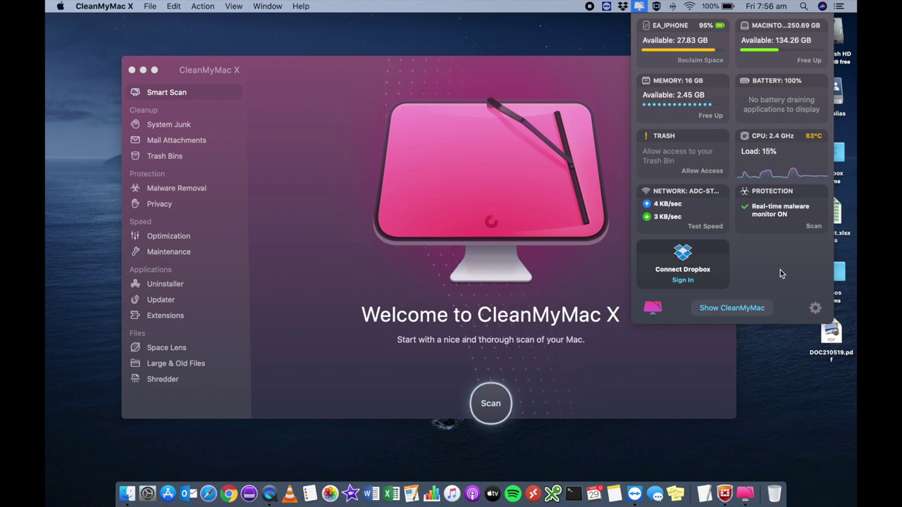
{"action": "left_click", "coordinate": [528, 65]}
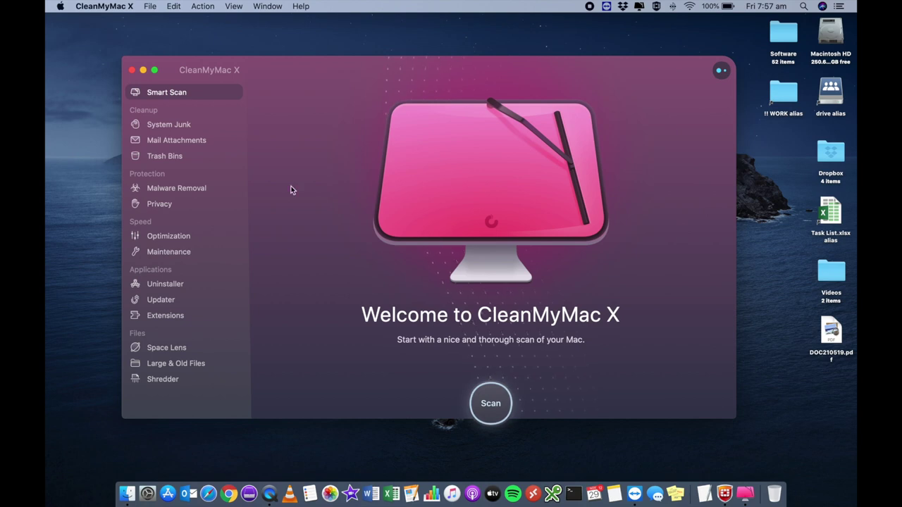
Start the Smart Scan and dismiss the Thanksgiving notification while it runs.
{"action": "left_click", "coordinate": [494, 407]}
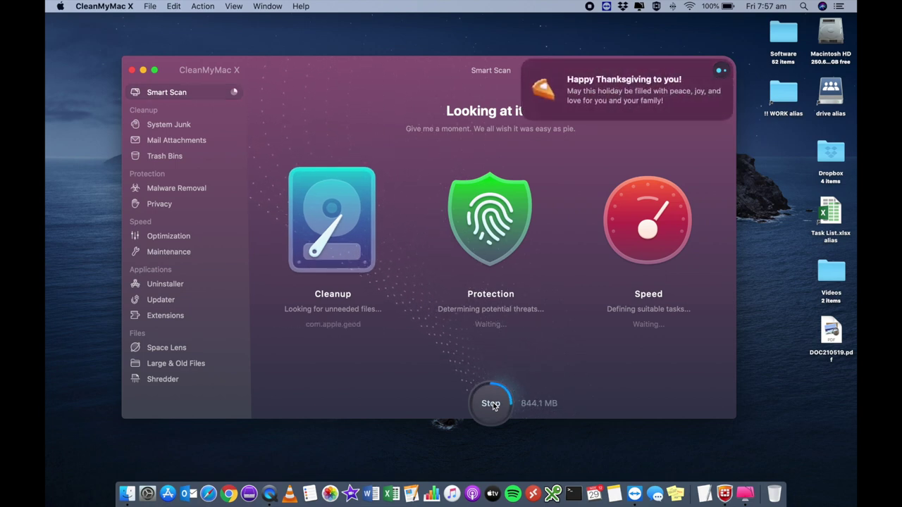
{"action": "left_click", "coordinate": [721, 73]}
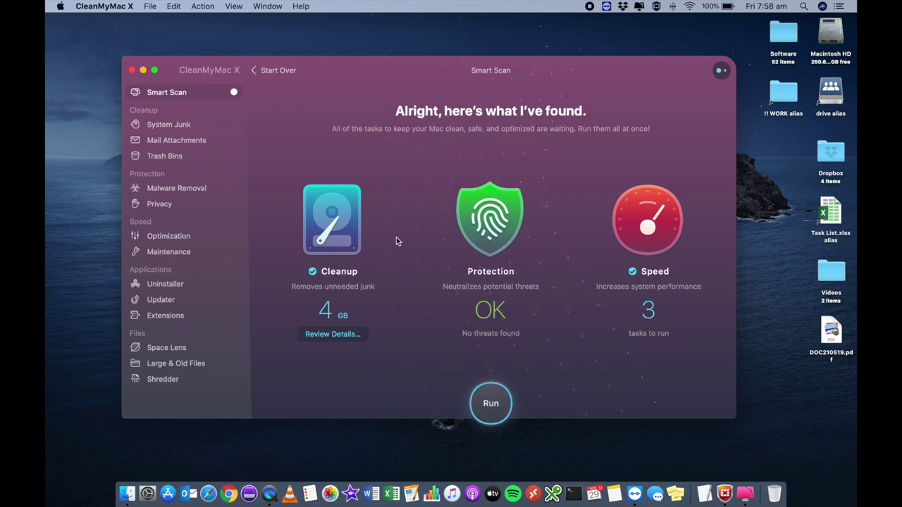
{"action": "mouse_move", "coordinate": [332, 220]}
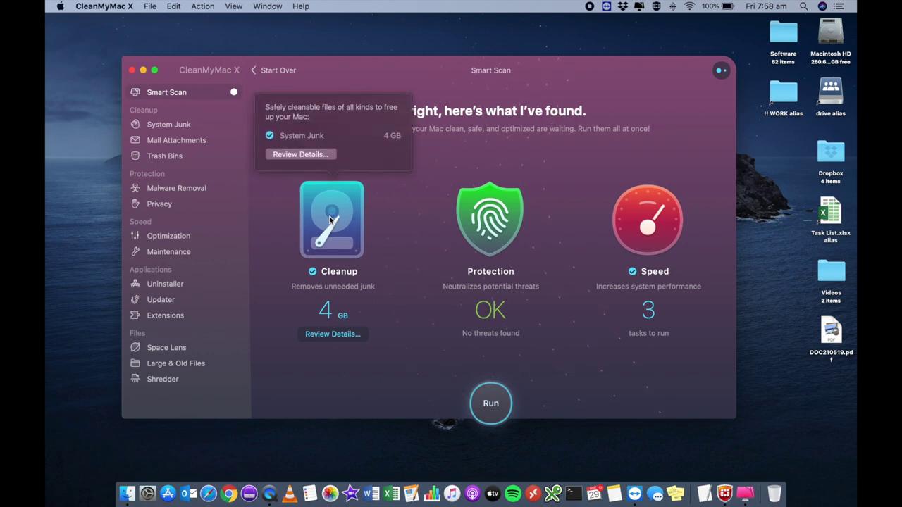
Open the System Junk cleanup details and start the Grant Full Disk Access guide.
{"action": "left_click", "coordinate": [308, 154]}
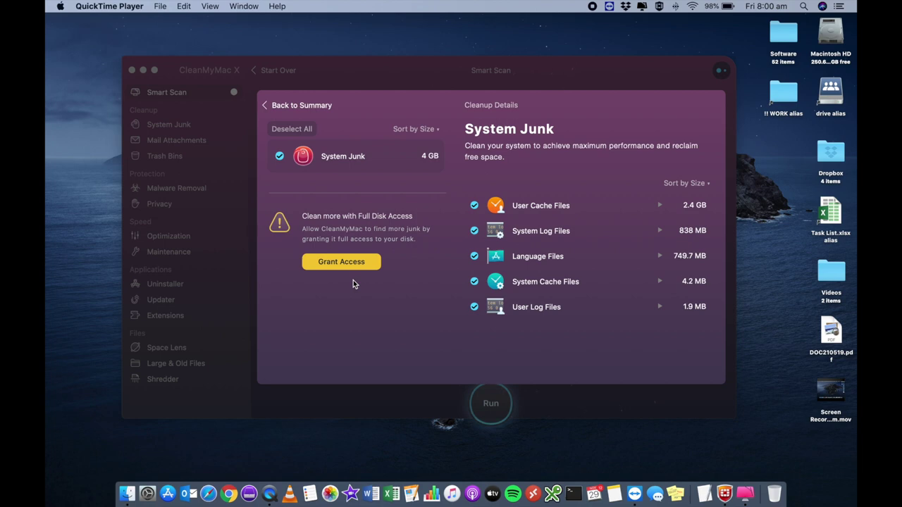
{"action": "left_click", "coordinate": [344, 264]}
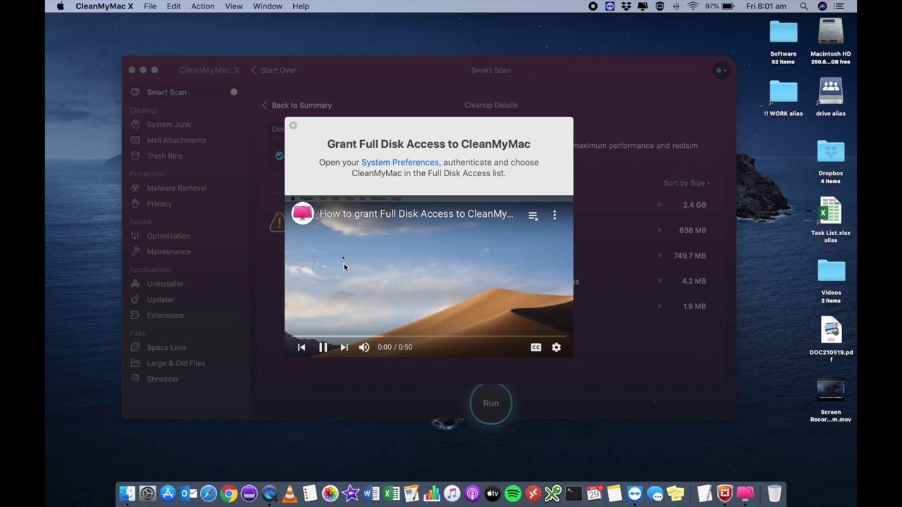
Tick CleanMyMac X under Security & Privacy's Full Disk Access list, then quit it to apply.
{"action": "left_click", "coordinate": [147, 493]}
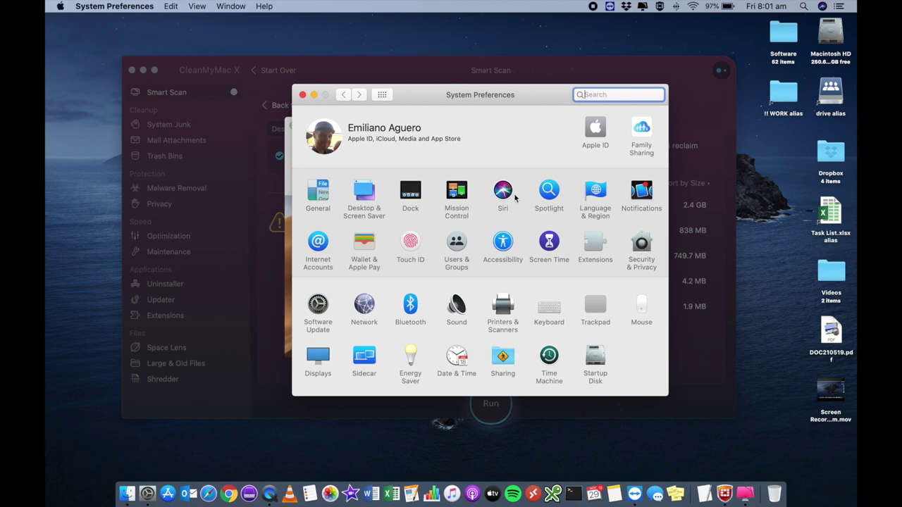
{"action": "left_click", "coordinate": [652, 244]}
{"action": "left_click", "coordinate": [542, 128]}
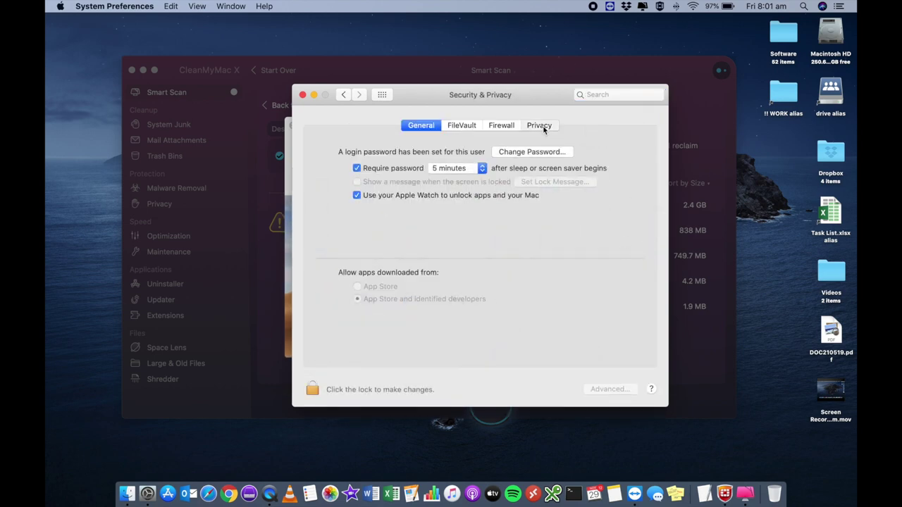
{"action": "scroll", "coordinate": [391, 303], "scroll_direction": "down", "scroll_amount": 5}
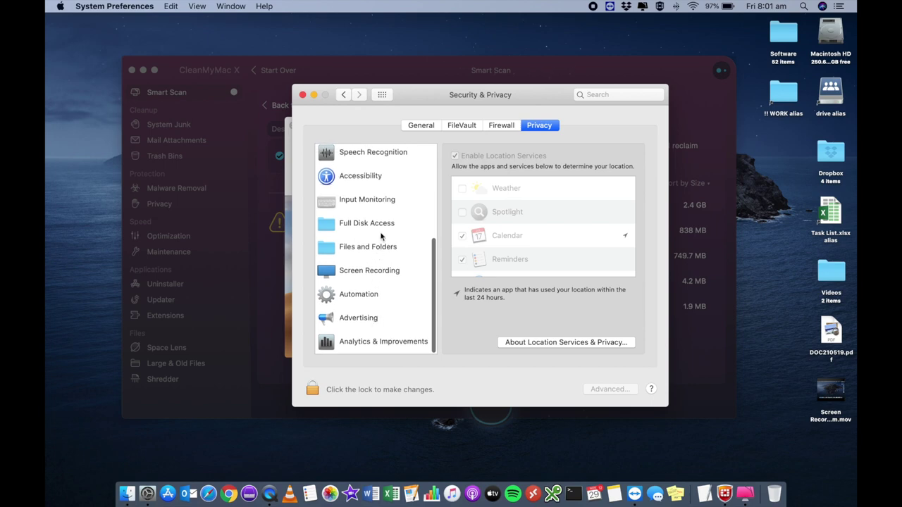
{"action": "left_click", "coordinate": [382, 225]}
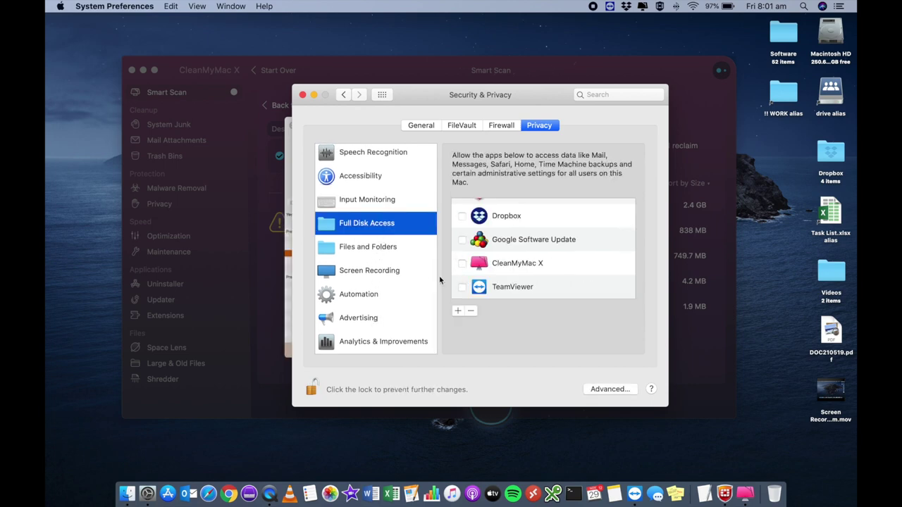
{"action": "left_click", "coordinate": [463, 263]}
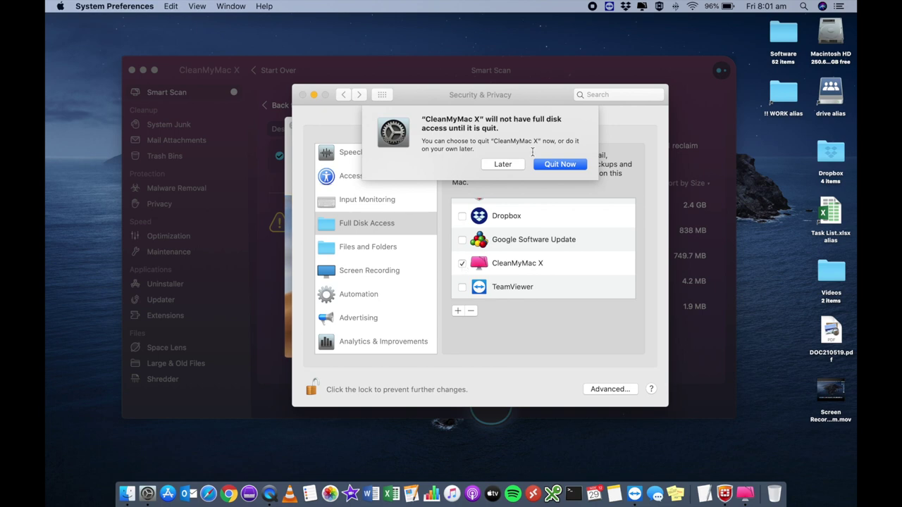
{"action": "left_click", "coordinate": [567, 165]}
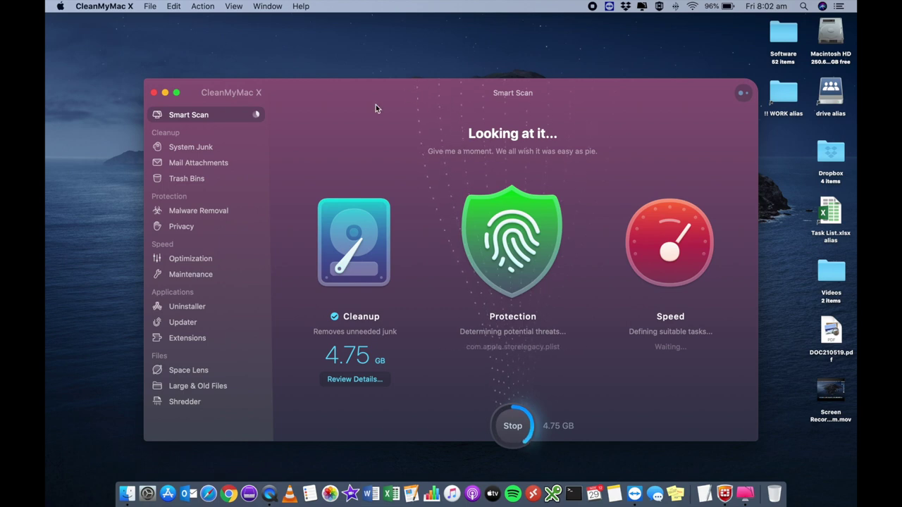
Open the System Junk module from the sidebar after the rerun scan.
{"action": "left_click", "coordinate": [189, 149]}
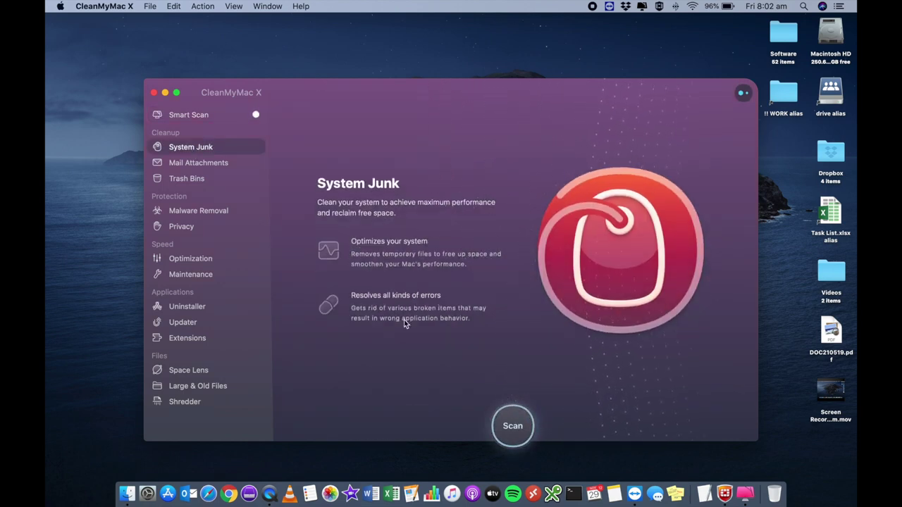
Browse Mail Attachments, Trash Bins, Malware Removal and Privacy, then show Optimization's full login items list.
{"action": "left_click", "coordinate": [213, 167]}
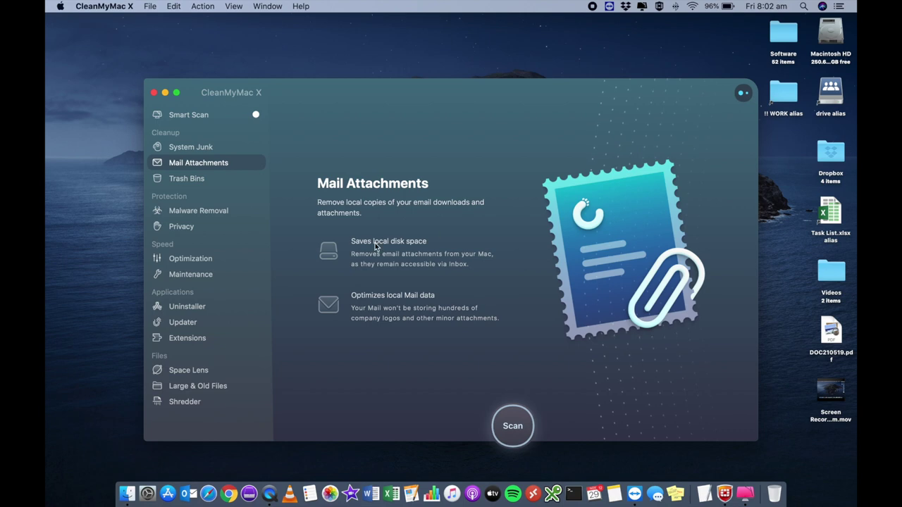
{"action": "left_click", "coordinate": [206, 179]}
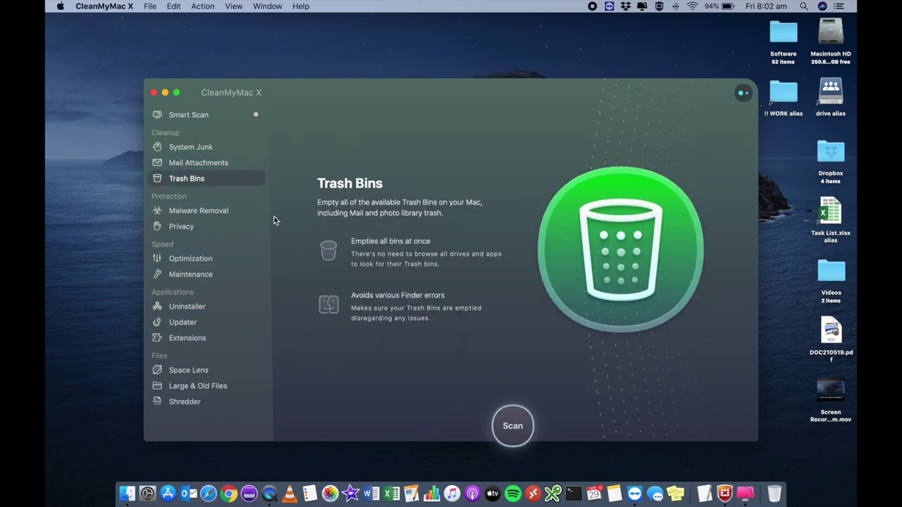
{"action": "left_click", "coordinate": [223, 212]}
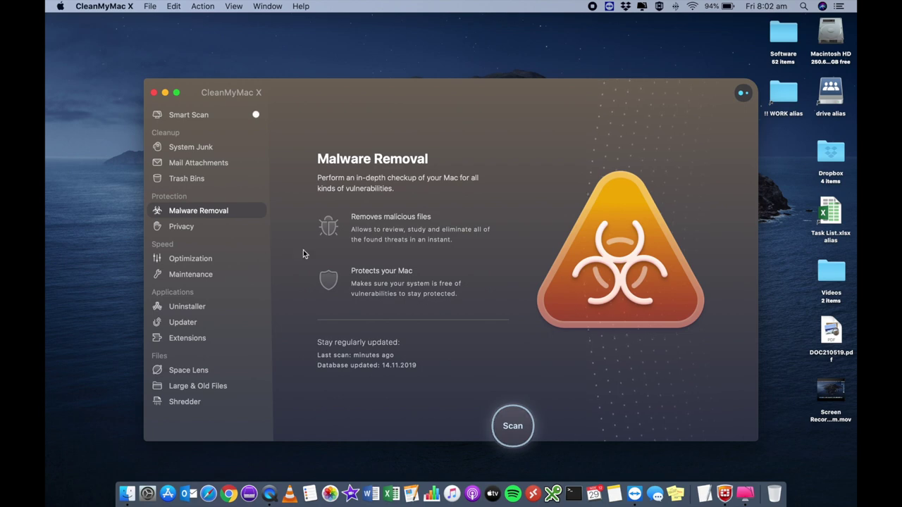
{"action": "left_click", "coordinate": [209, 225]}
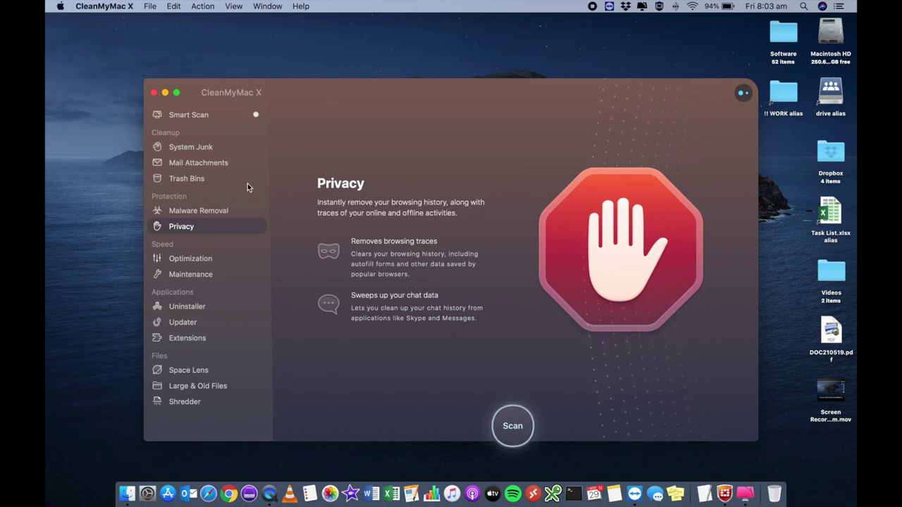
{"action": "left_click", "coordinate": [199, 261]}
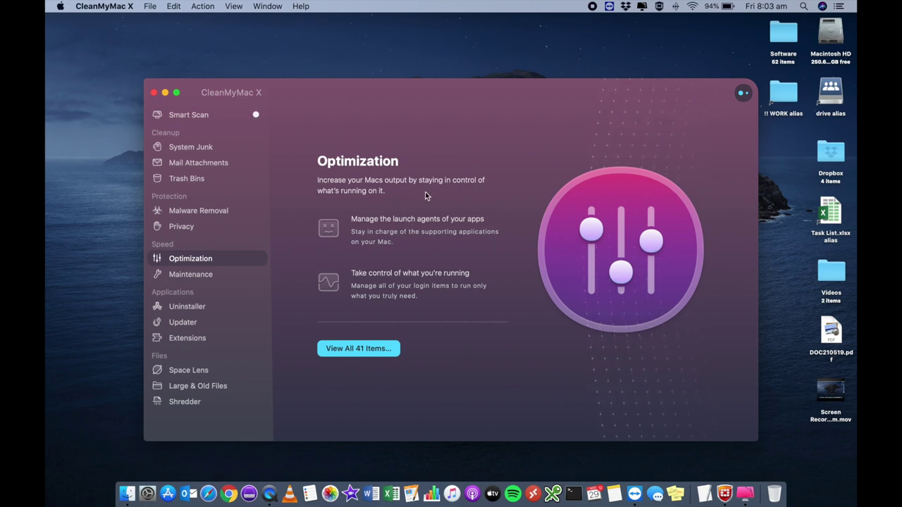
{"action": "left_click", "coordinate": [379, 350]}
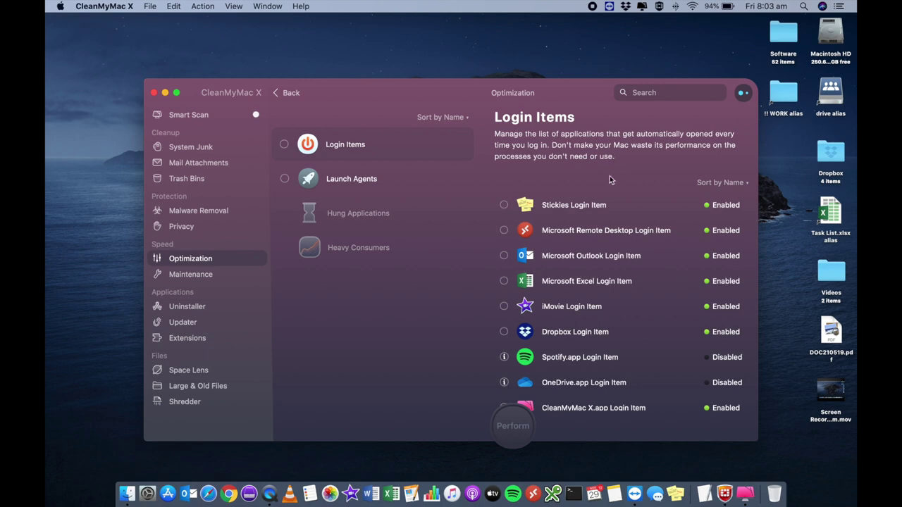
Scroll through the login items list, then switch to the Maintenance module.
{"action": "scroll", "coordinate": [586, 238], "scroll_direction": "down", "scroll_amount": 5}
{"action": "scroll", "coordinate": [587, 238], "scroll_direction": "up", "scroll_amount": 5}
{"action": "left_click", "coordinate": [356, 178]}
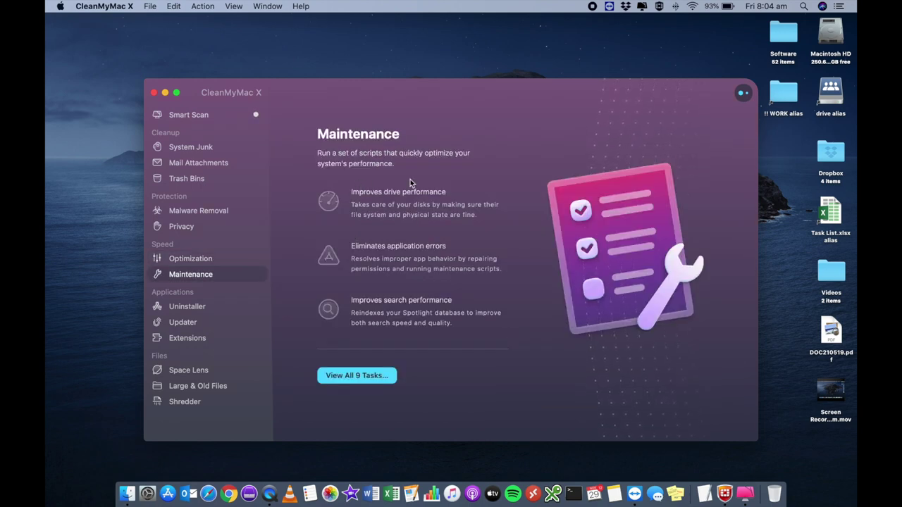
List all nine maintenance tasks and tick Free Up RAM, Purgeable Space, Maintenance Scripts and Flush DNS.
{"action": "left_click", "coordinate": [367, 375]}
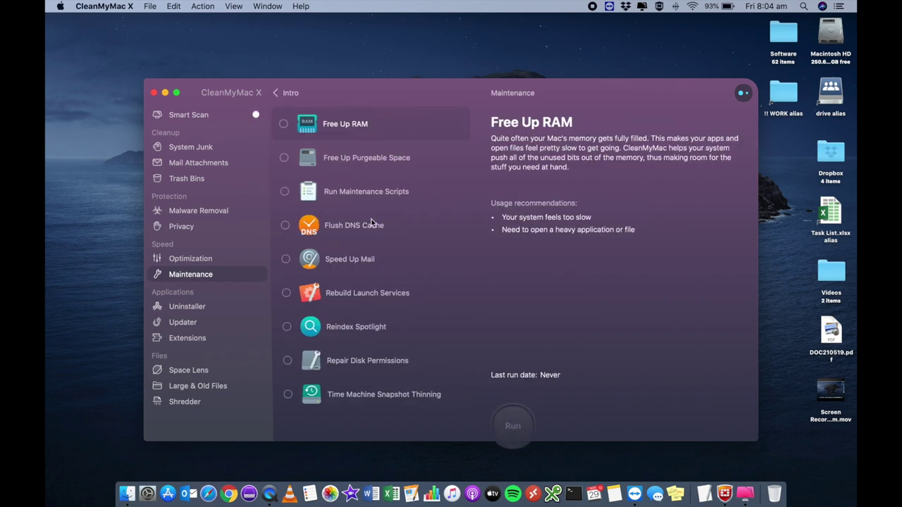
{"action": "scroll", "coordinate": [371, 223], "scroll_direction": "down", "scroll_amount": 1}
{"action": "left_click", "coordinate": [284, 125]}
{"action": "left_click", "coordinate": [284, 158]}
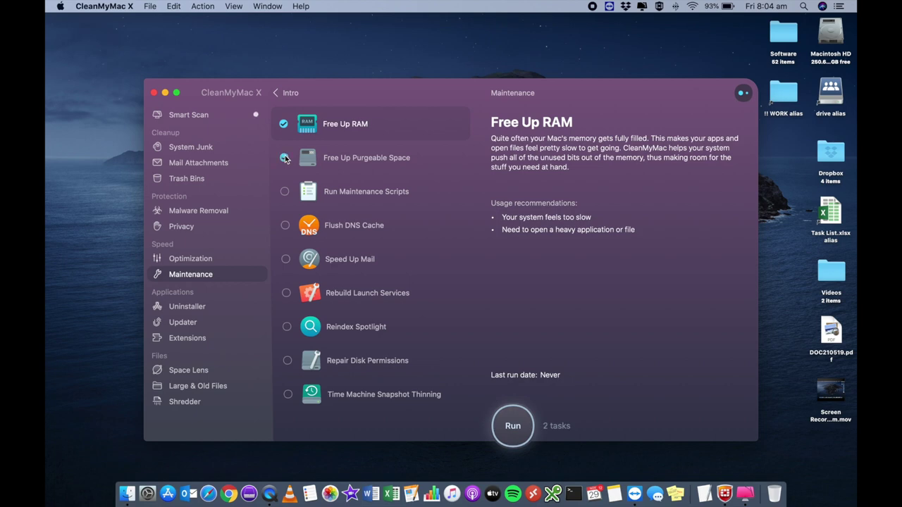
{"action": "left_click", "coordinate": [284, 191]}
{"action": "left_click", "coordinate": [317, 226]}
Untick those four maintenance tasks again, then switch to the Uninstaller module.
{"action": "left_click", "coordinate": [284, 225]}
{"action": "left_click", "coordinate": [285, 192]}
{"action": "left_click", "coordinate": [284, 157]}
{"action": "left_click", "coordinate": [283, 124]}
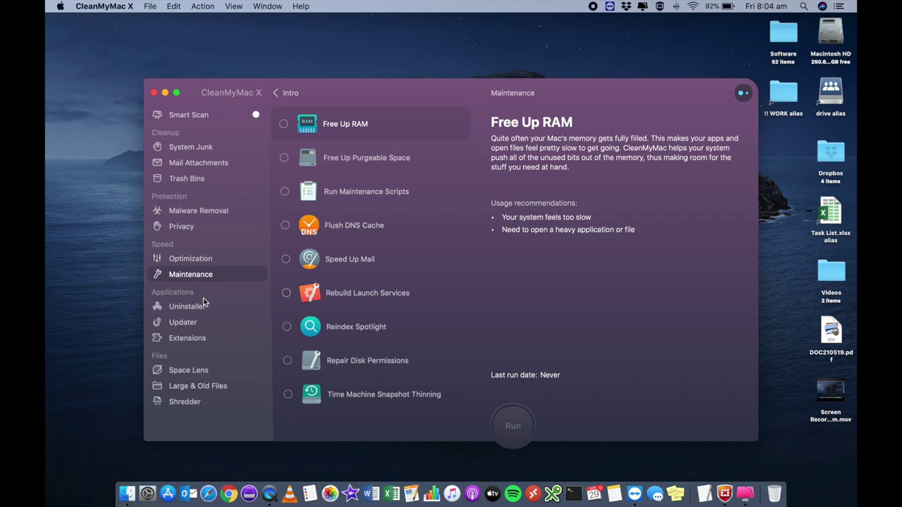
{"action": "left_click", "coordinate": [185, 308]}
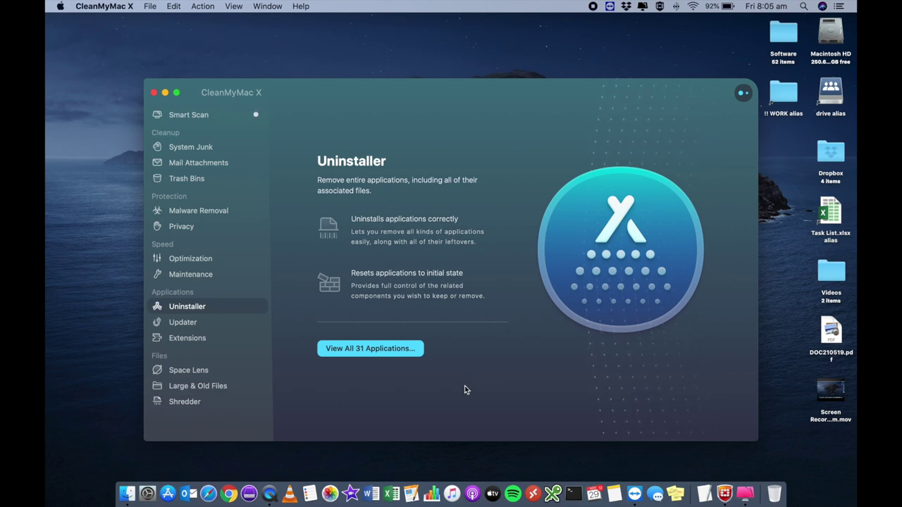
View all 31 installed applications, then browse the Updater, Extensions and Space Lens modules.
{"action": "left_click", "coordinate": [392, 348]}
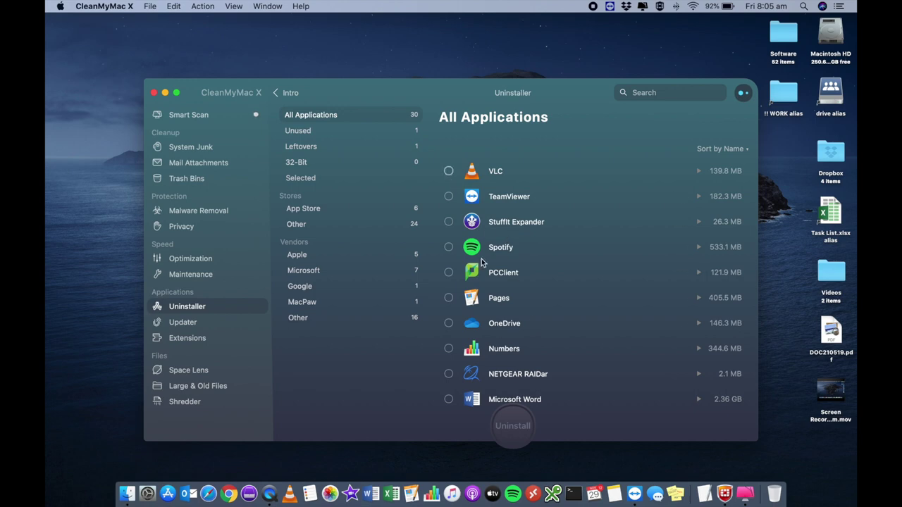
{"action": "mouse_move", "coordinate": [514, 400]}
{"action": "left_click", "coordinate": [194, 324]}
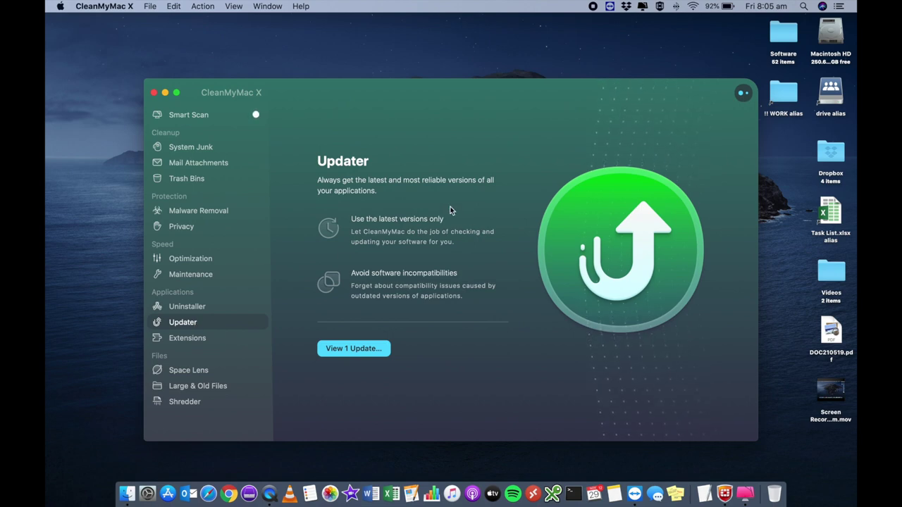
{"action": "left_click", "coordinate": [227, 338]}
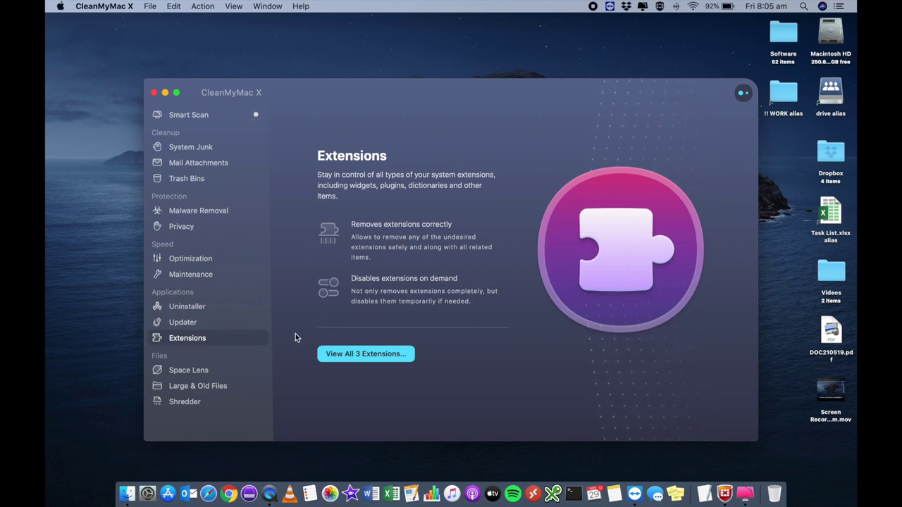
{"action": "left_click", "coordinate": [212, 370]}
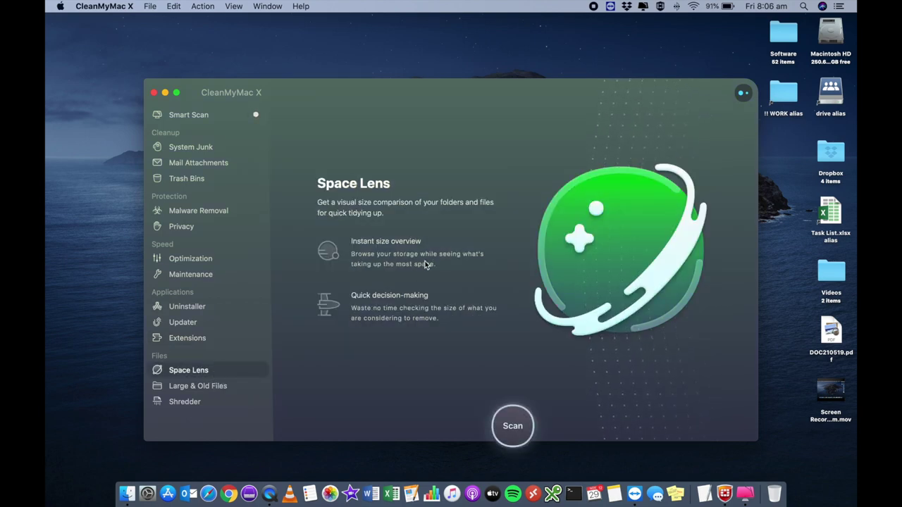
Map storage with Space Lens, look inside Users (82.6 GB) and back, then open Large & Old Files.
{"action": "left_click", "coordinate": [518, 429]}
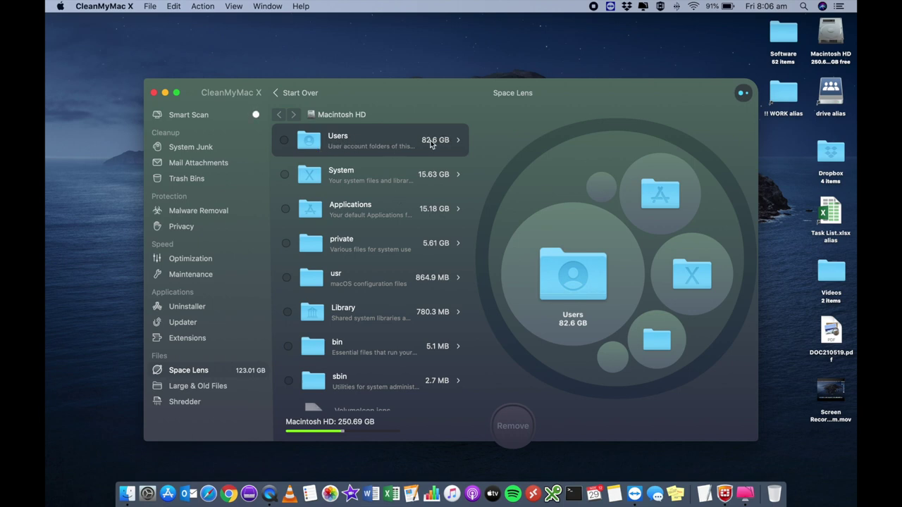
{"action": "left_click", "coordinate": [460, 143]}
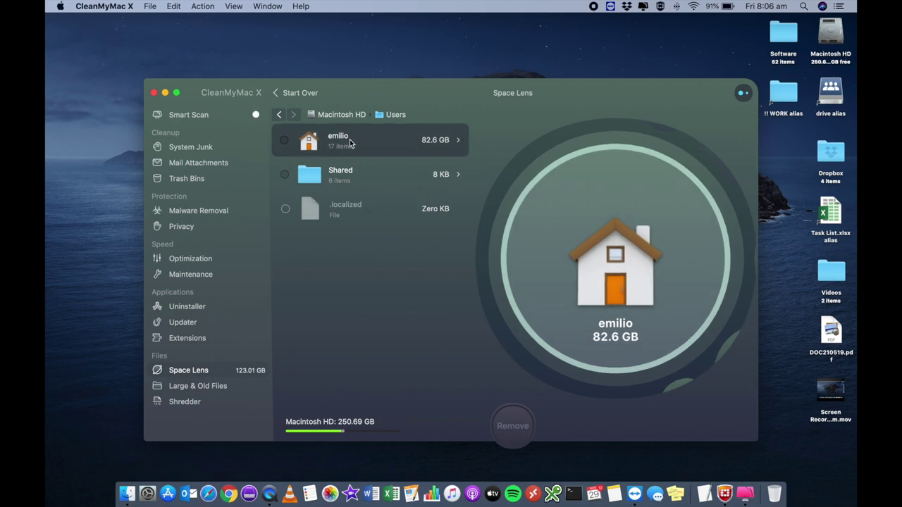
{"action": "left_click", "coordinate": [280, 115]}
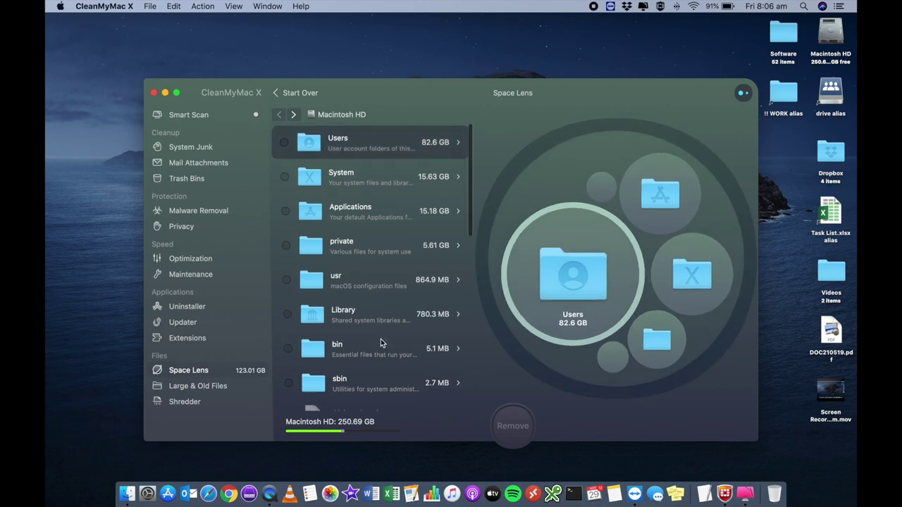
{"action": "scroll", "coordinate": [380, 343], "scroll_direction": "down", "scroll_amount": 5}
{"action": "scroll", "coordinate": [381, 343], "scroll_direction": "down", "scroll_amount": 3}
{"action": "scroll", "coordinate": [380, 343], "scroll_direction": "up", "scroll_amount": 10}
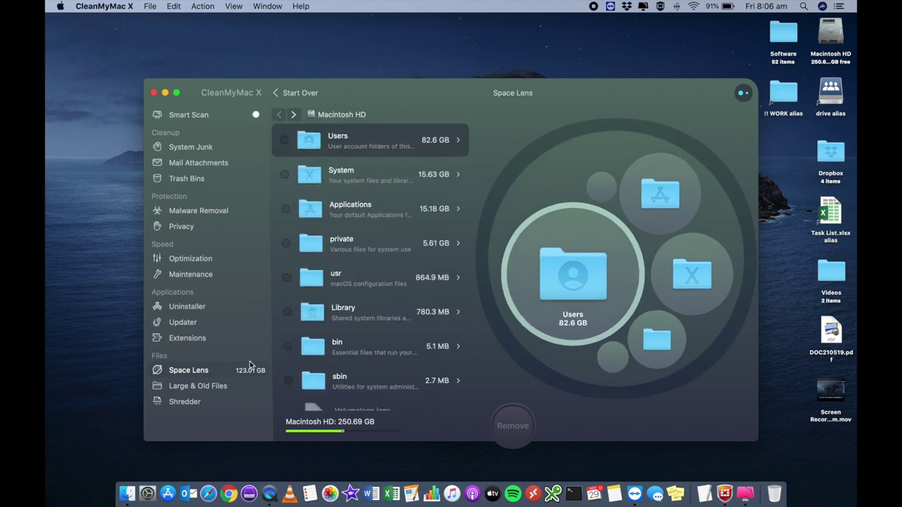
{"action": "left_click", "coordinate": [203, 388]}
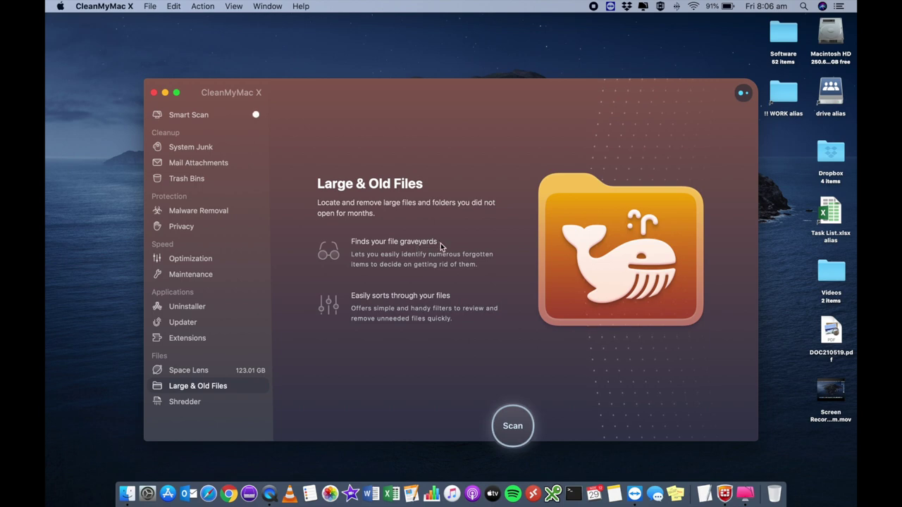
View the Shredder module, then return to Smart Scan and discard the 4.75 GB scan results.
{"action": "left_click", "coordinate": [202, 399]}
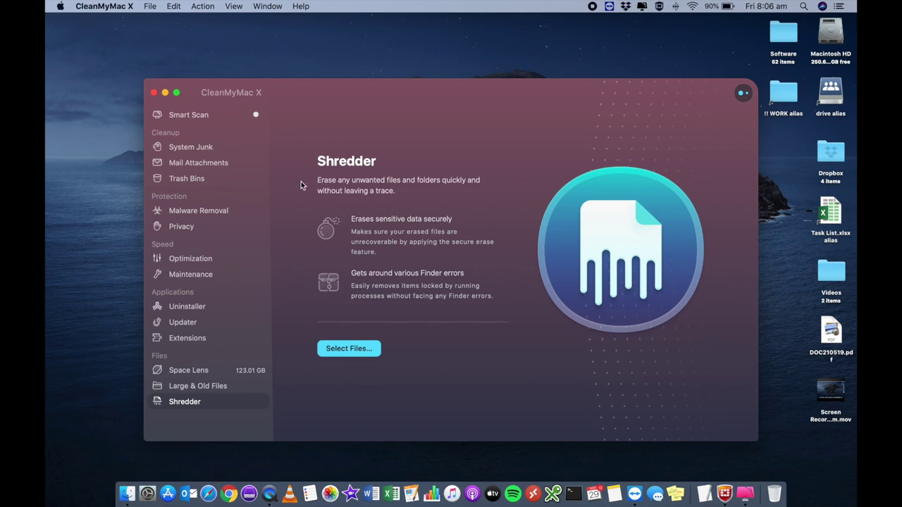
{"action": "left_click", "coordinate": [201, 117]}
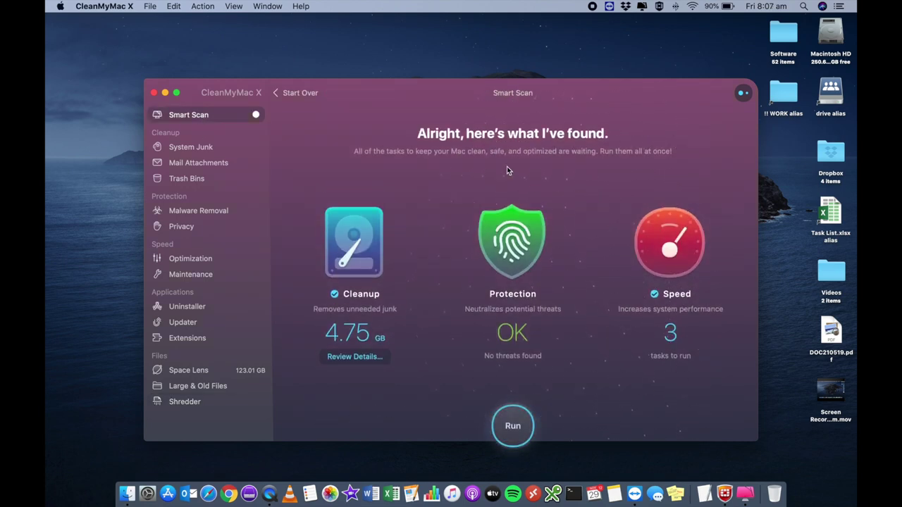
{"action": "left_click", "coordinate": [301, 98]}
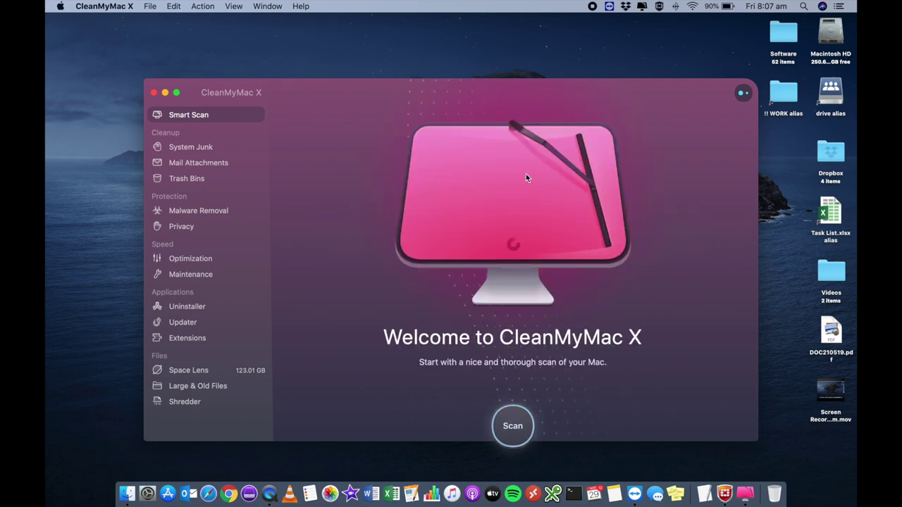